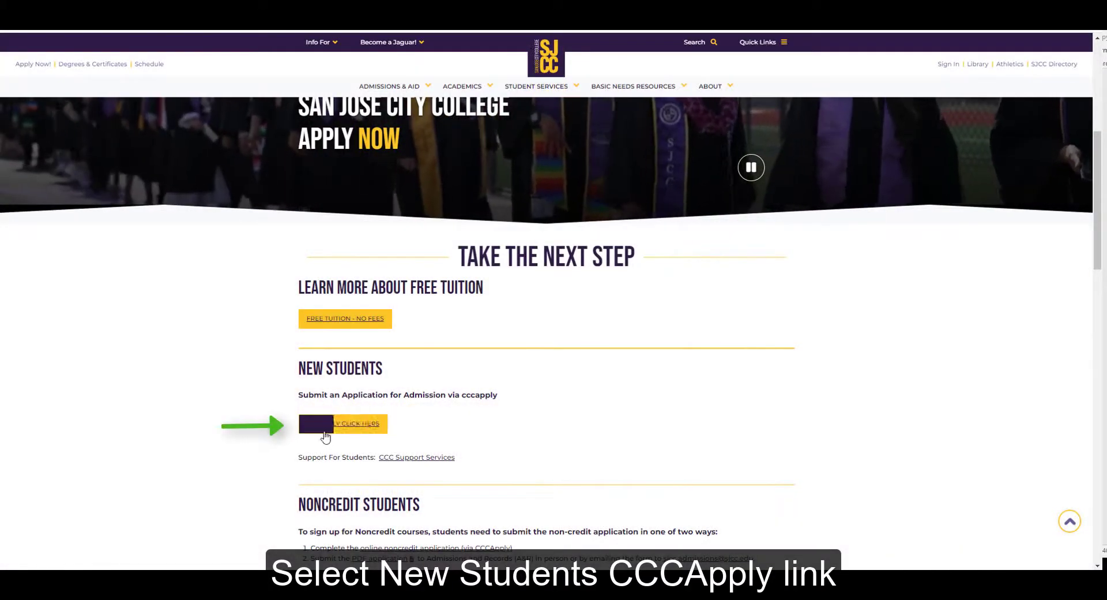
Step: Open the new-student CCCApply admission application from the San Jose City College Apply Now page
left_click(326, 437)
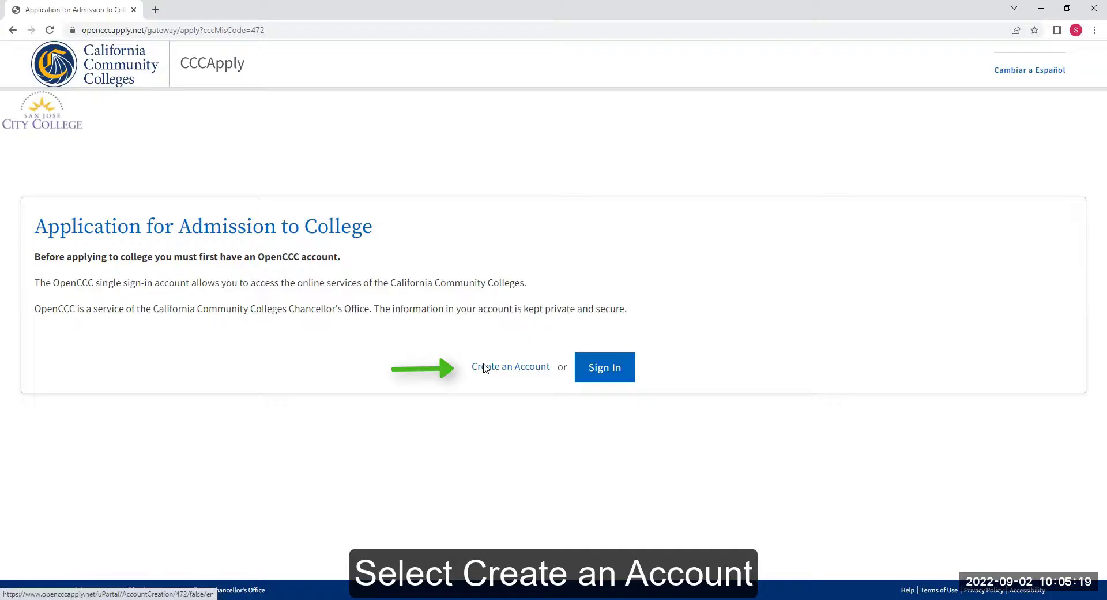
Step: Start a new OpenCCC account and verify its email address with the emailed verification code
left_click(485, 368)
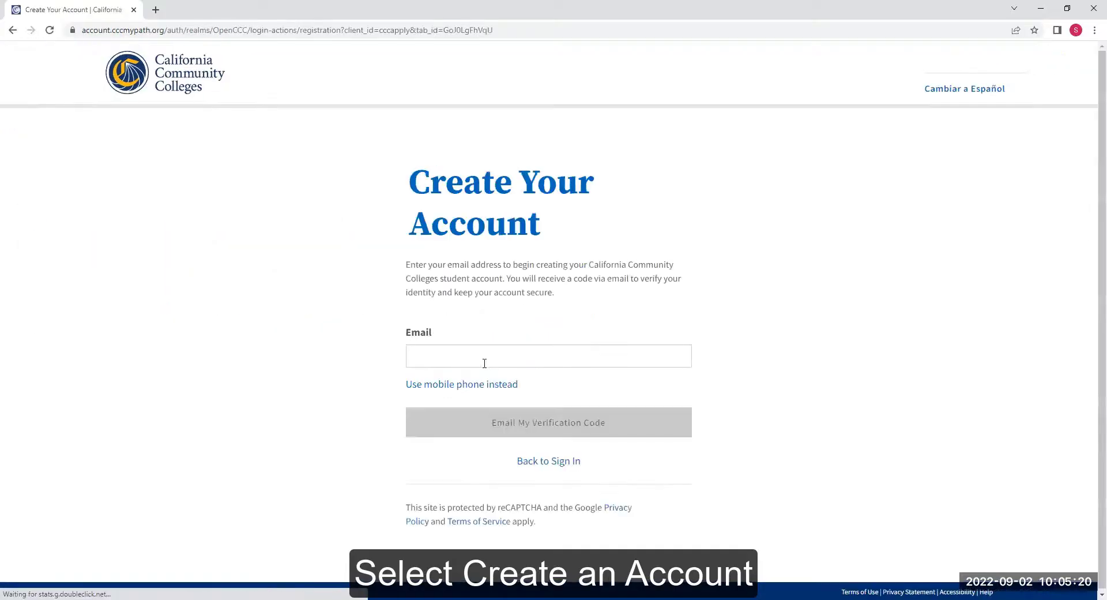
left_click(485, 359)
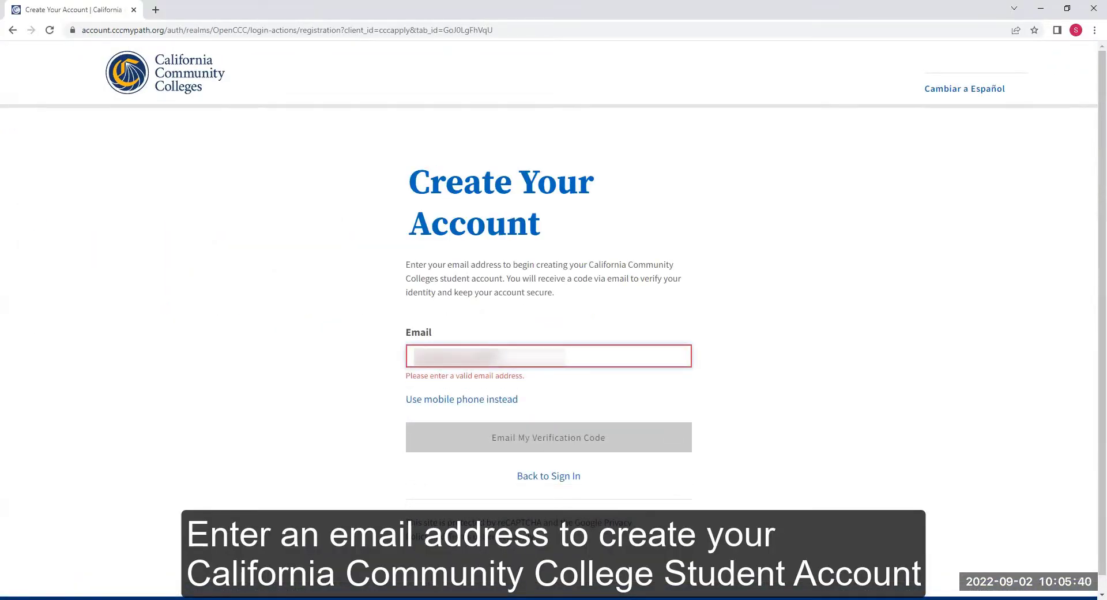
type("com")
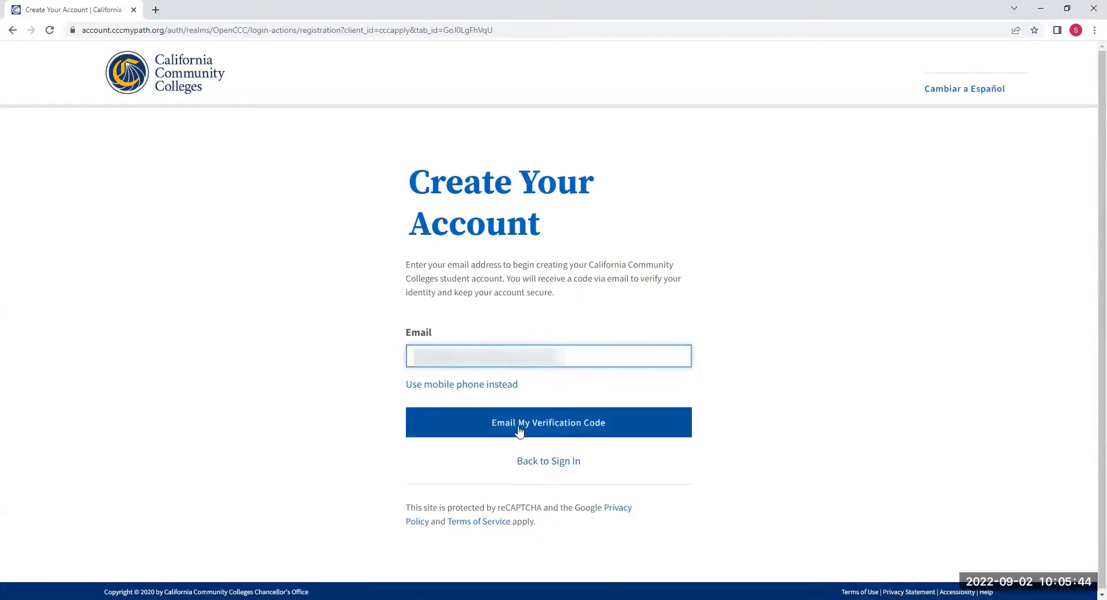
left_click(519, 429)
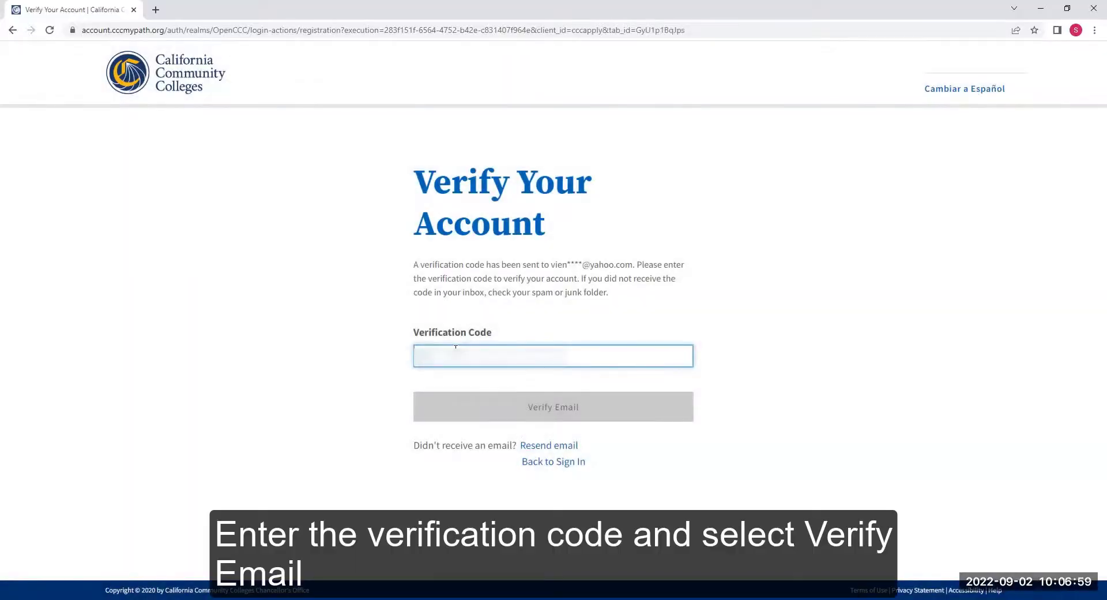
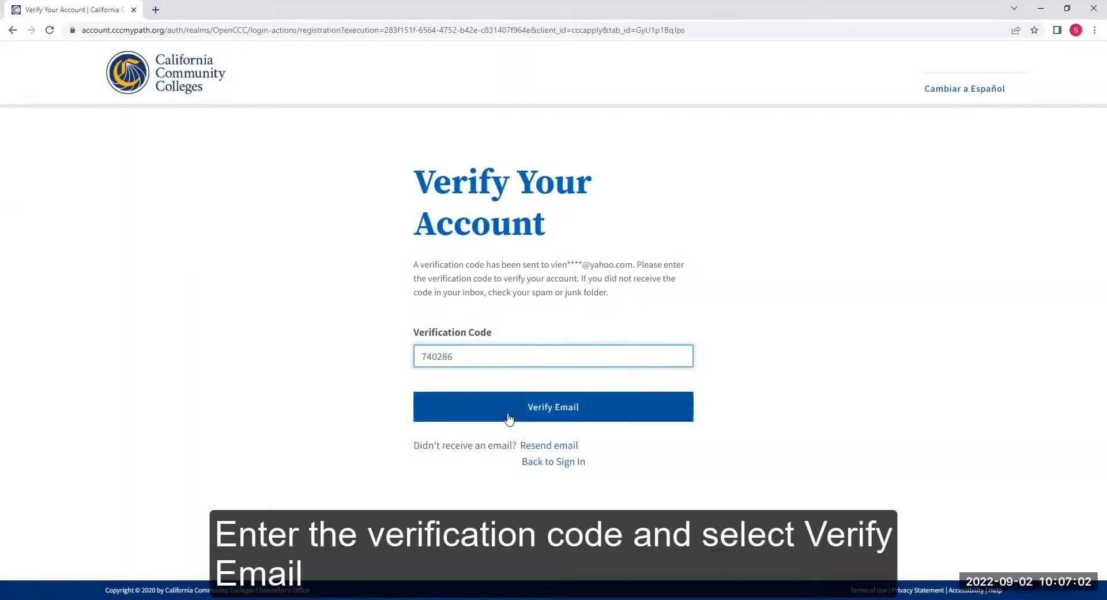
left_click(512, 422)
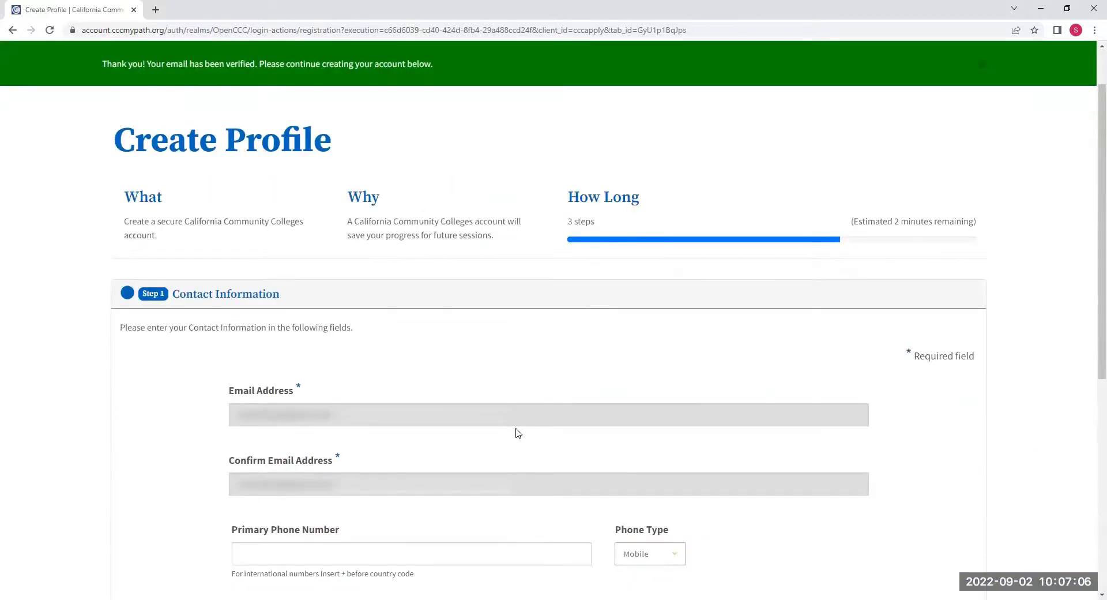
Step: Enter the primary phone number and agree to the Terms of Use
scroll(513, 435, "down", 1)
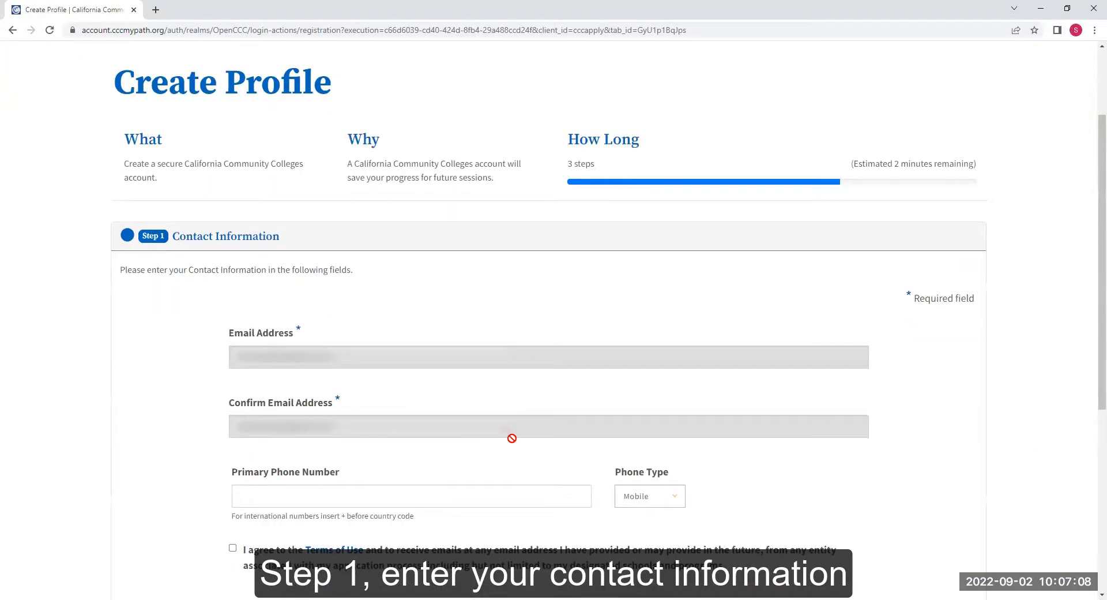
left_click(493, 487)
type("40")
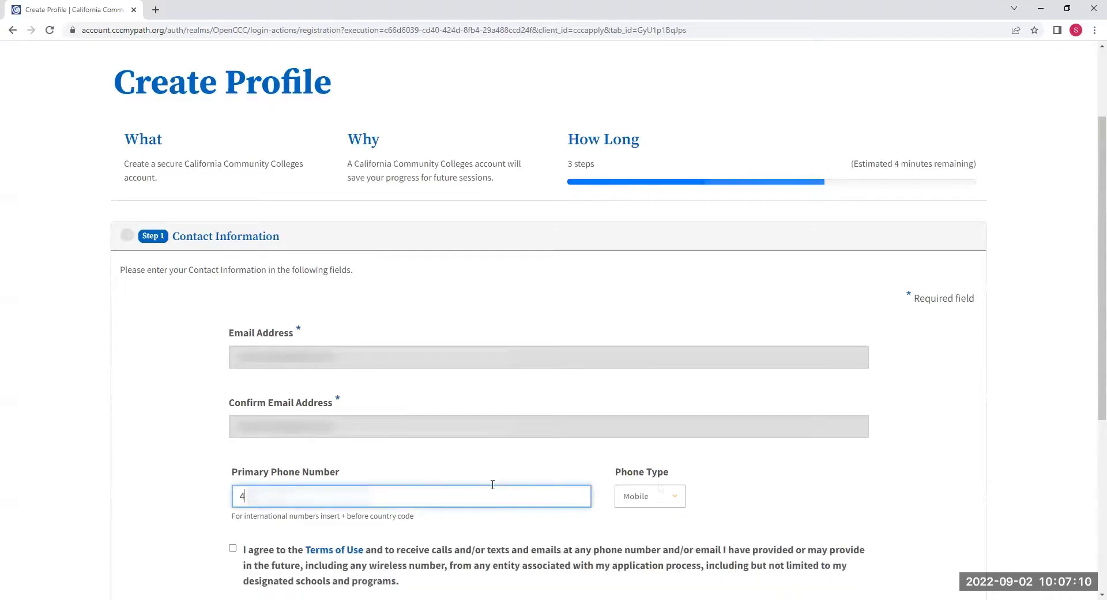
left_click(735, 495)
scroll(735, 495, "down", 1)
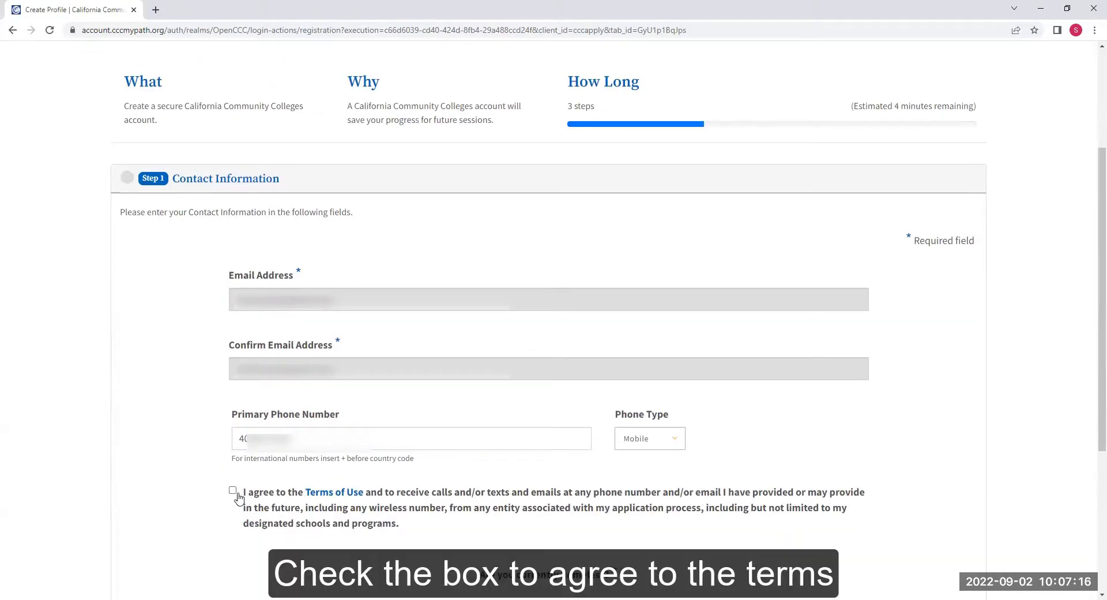
left_click(232, 491)
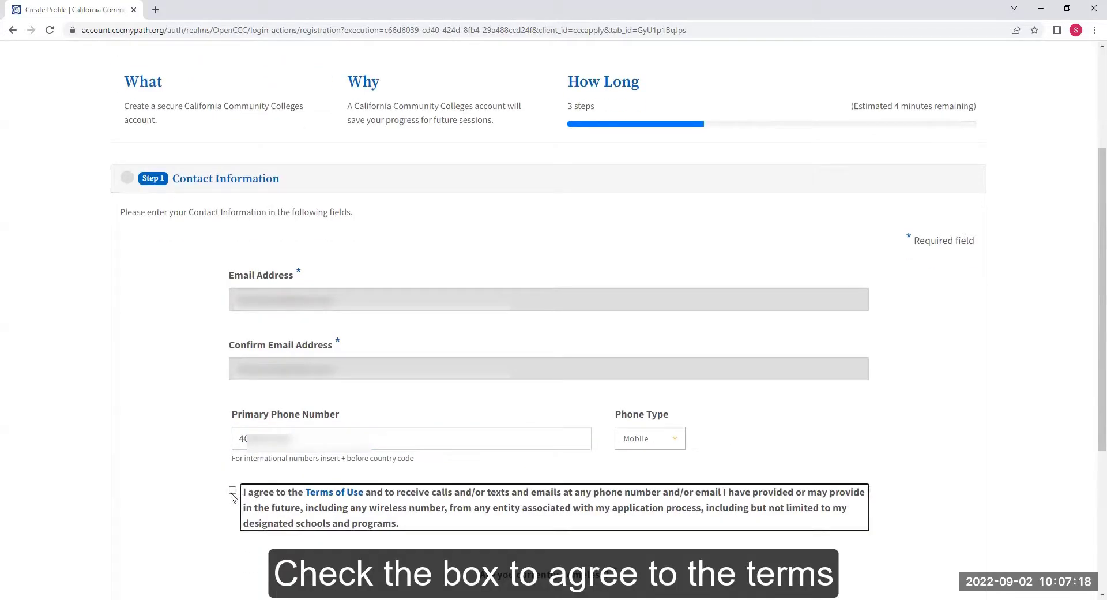
Step: Answer No to being homeless, fill in the San Jose address, and continue
scroll(237, 499, "down", 3)
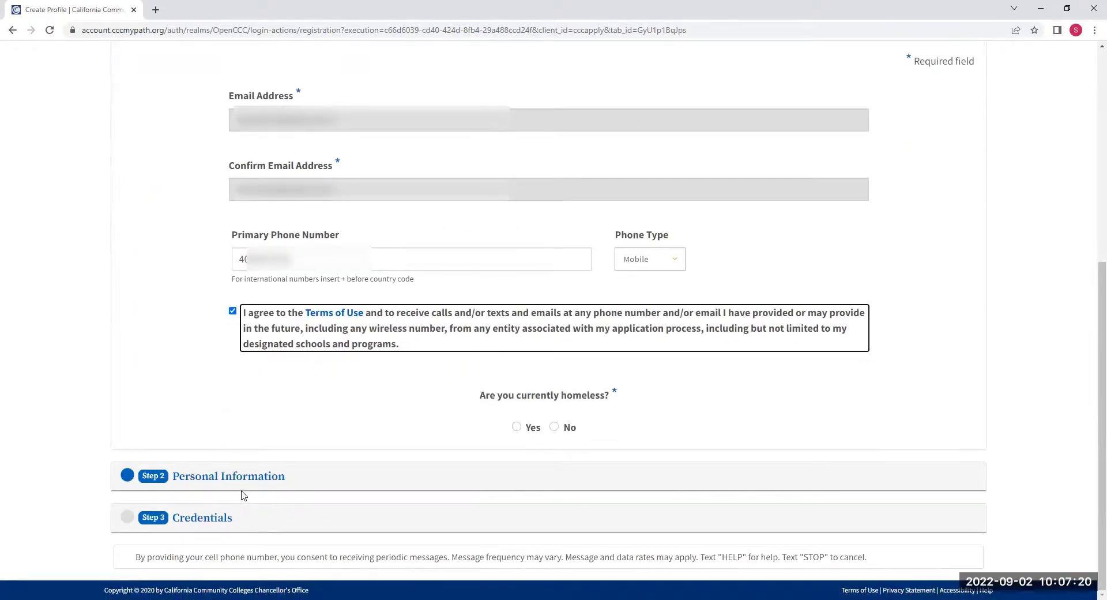
left_click(554, 427)
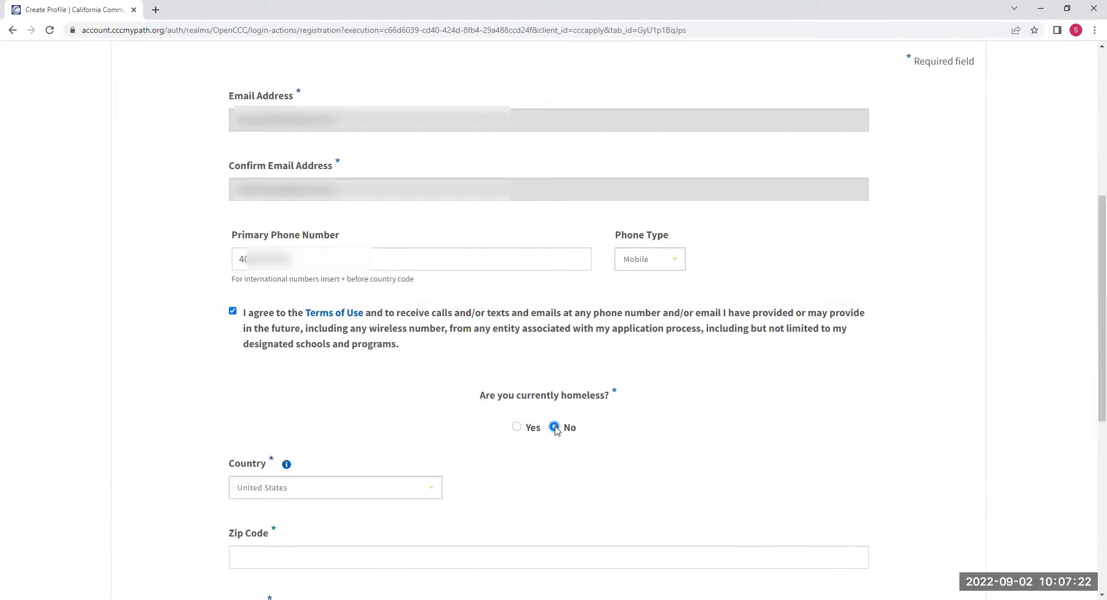
scroll(549, 435, "down", 3)
left_click(411, 391)
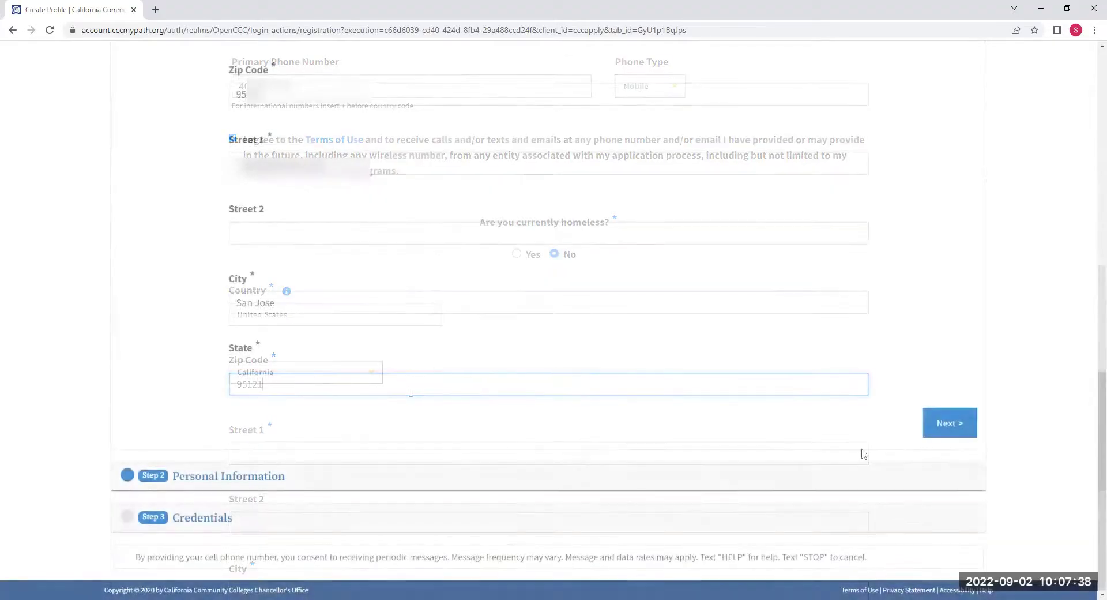
left_click(961, 416)
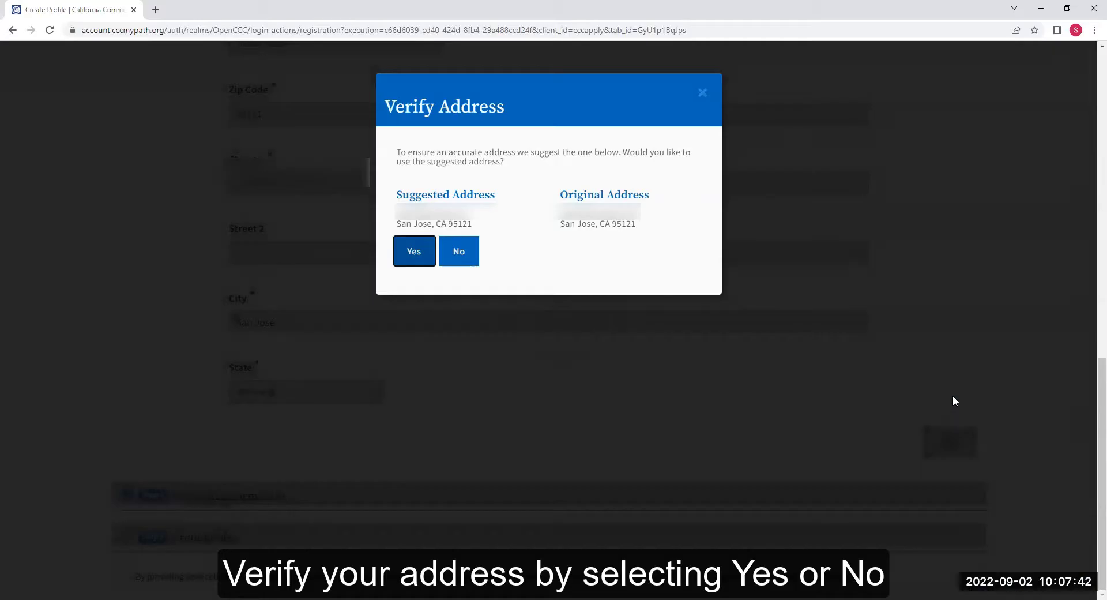
Step: Accept the suggested address, fill in the legal names, and pick June as birth month
left_click(412, 249)
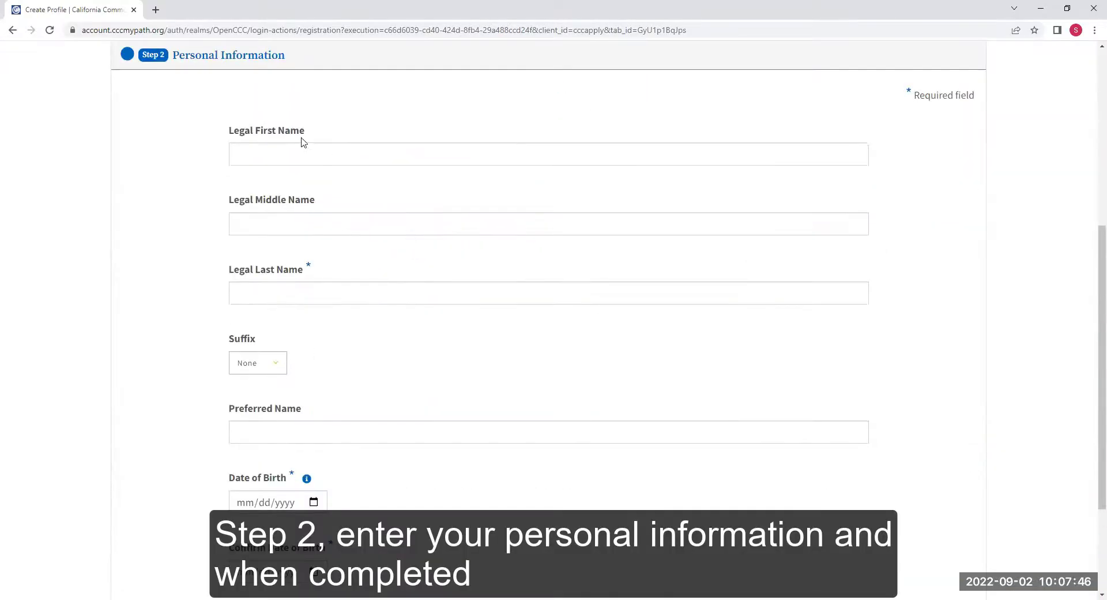
left_click(311, 153)
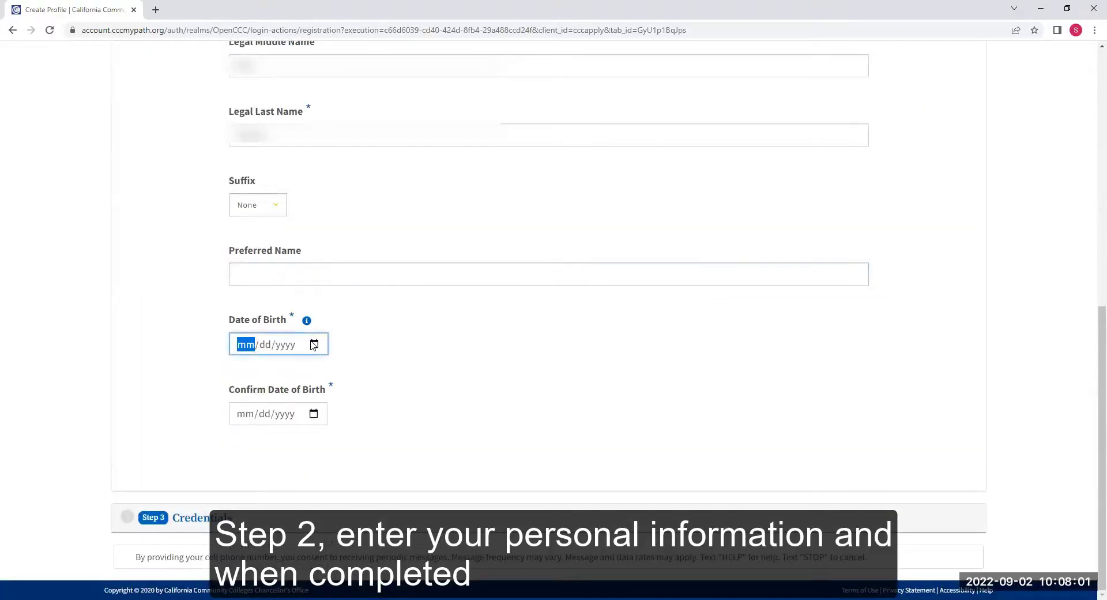
left_click(314, 343)
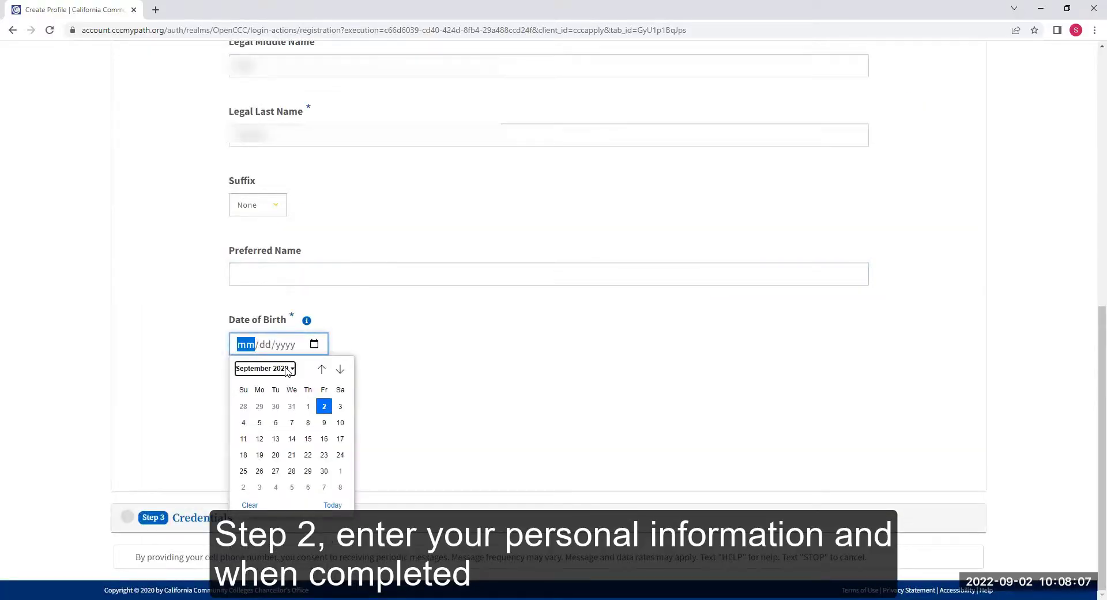
left_click(289, 368)
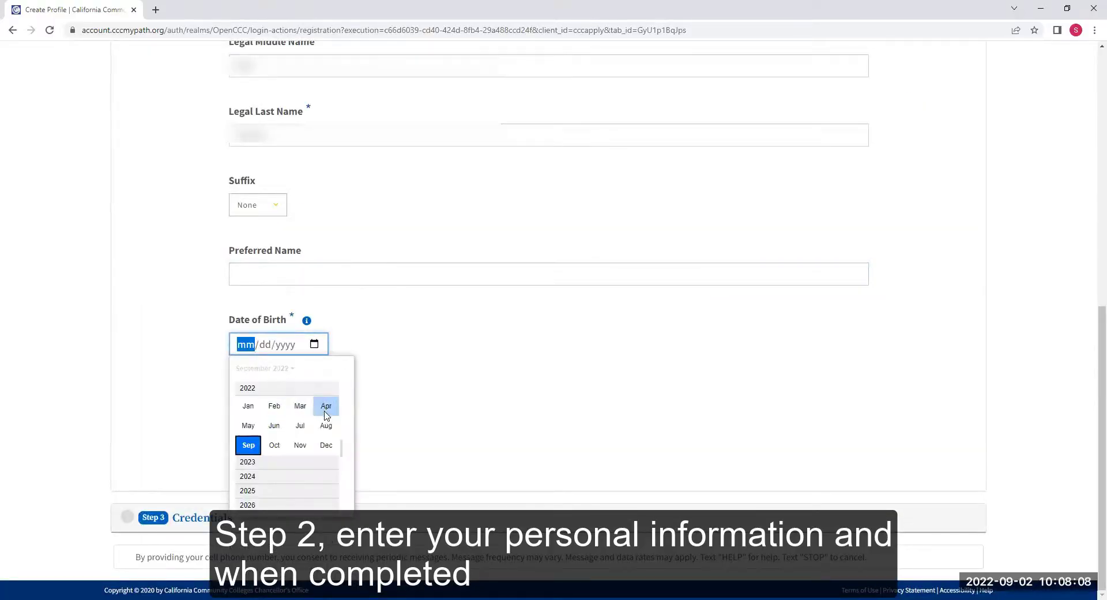
left_click(273, 427)
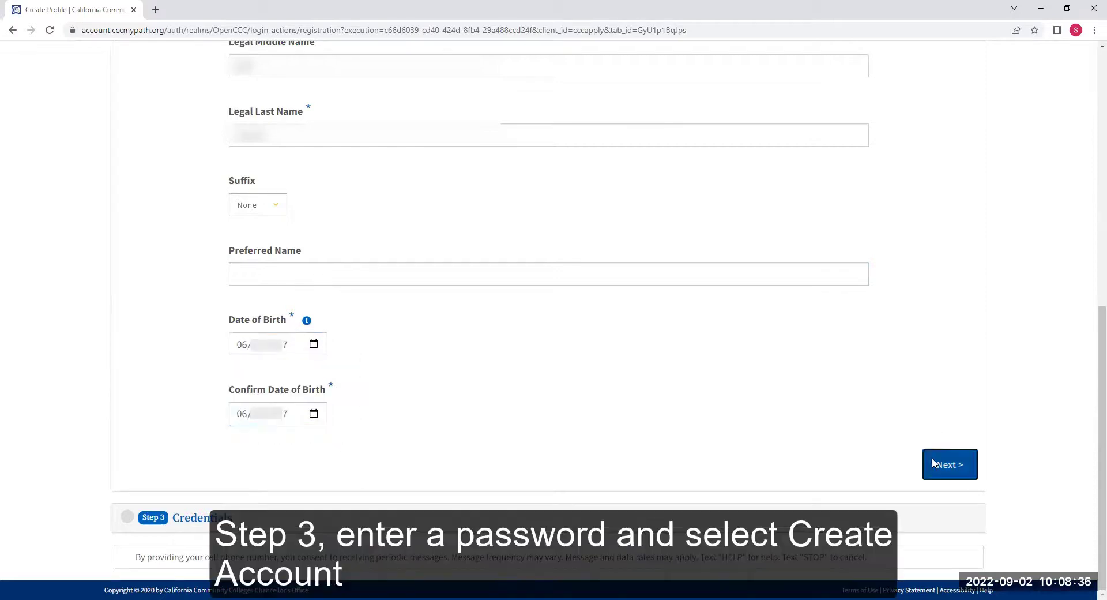
Step: Set the account password on the Credentials step and create the account
left_click(934, 462)
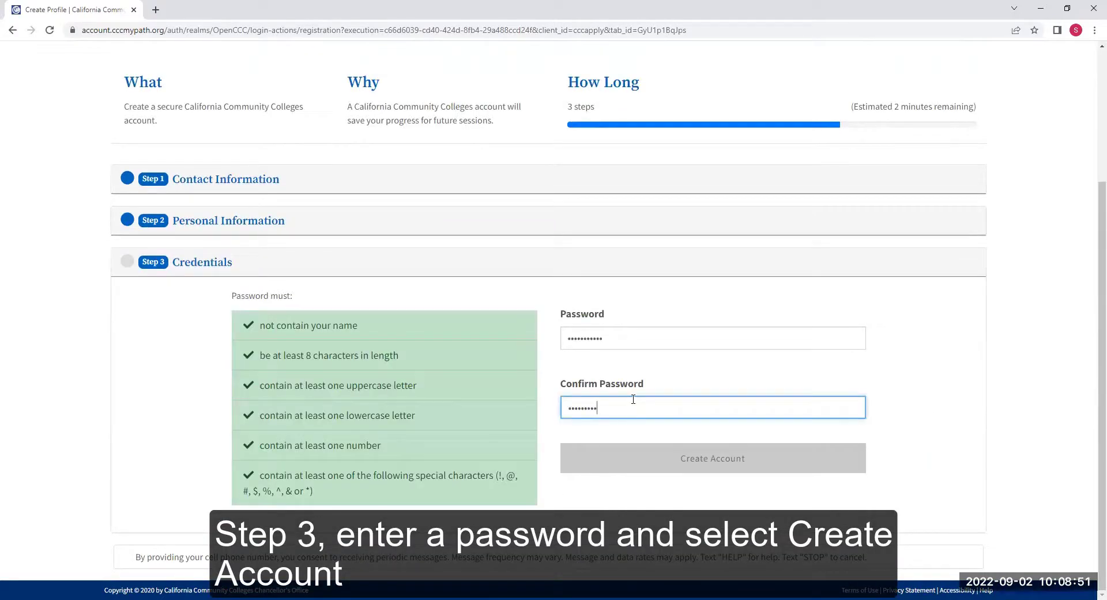
type("••")
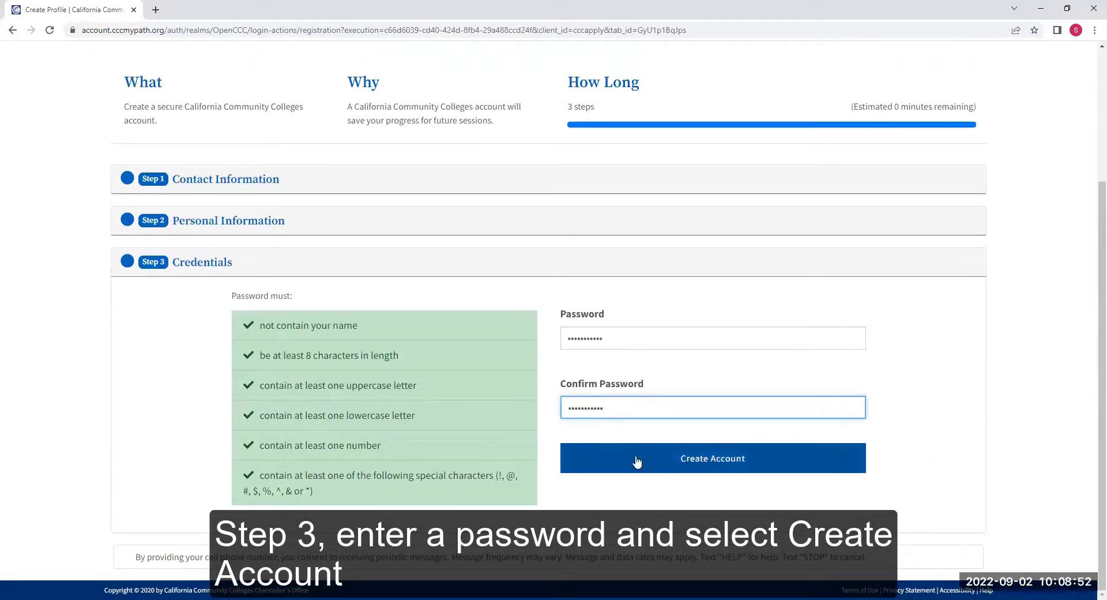
left_click(635, 457)
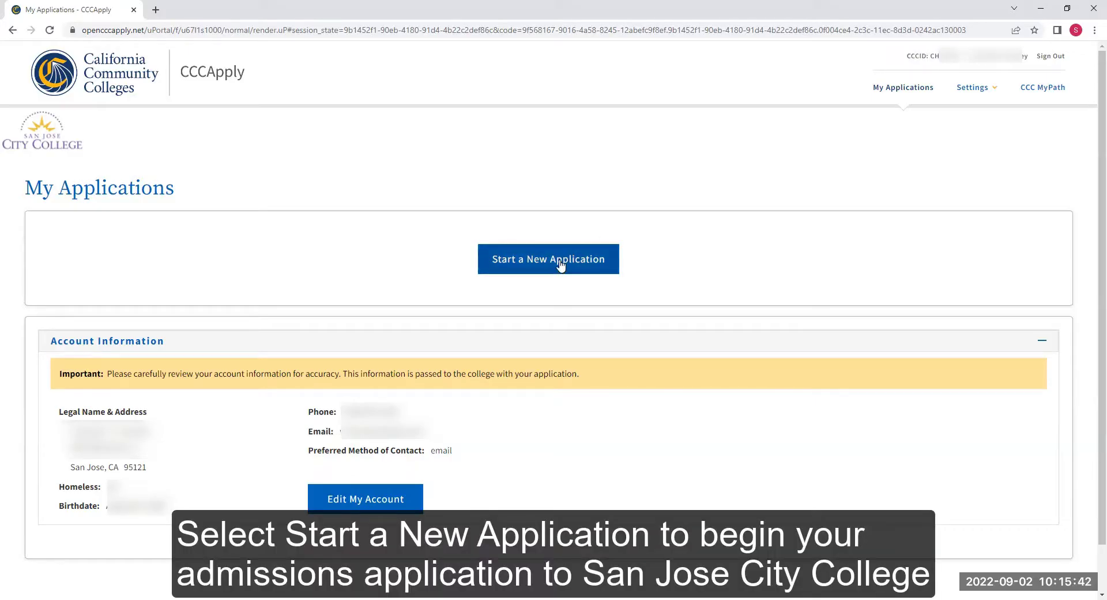
Step: Start a new San Jose City College application for the Fall 2022 term
left_click(560, 264)
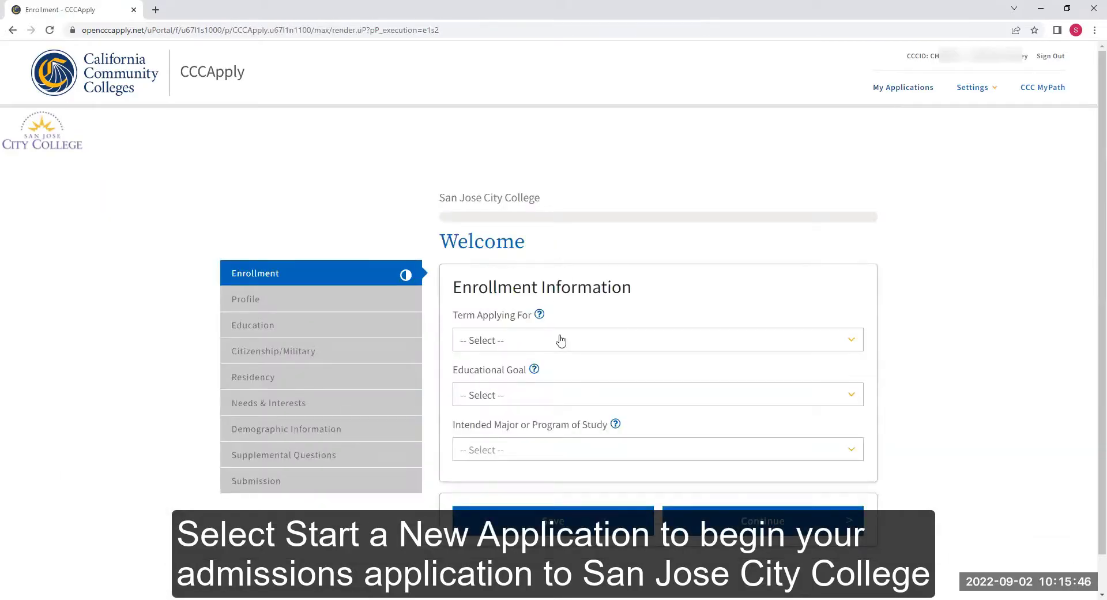
left_click(555, 340)
left_click(560, 374)
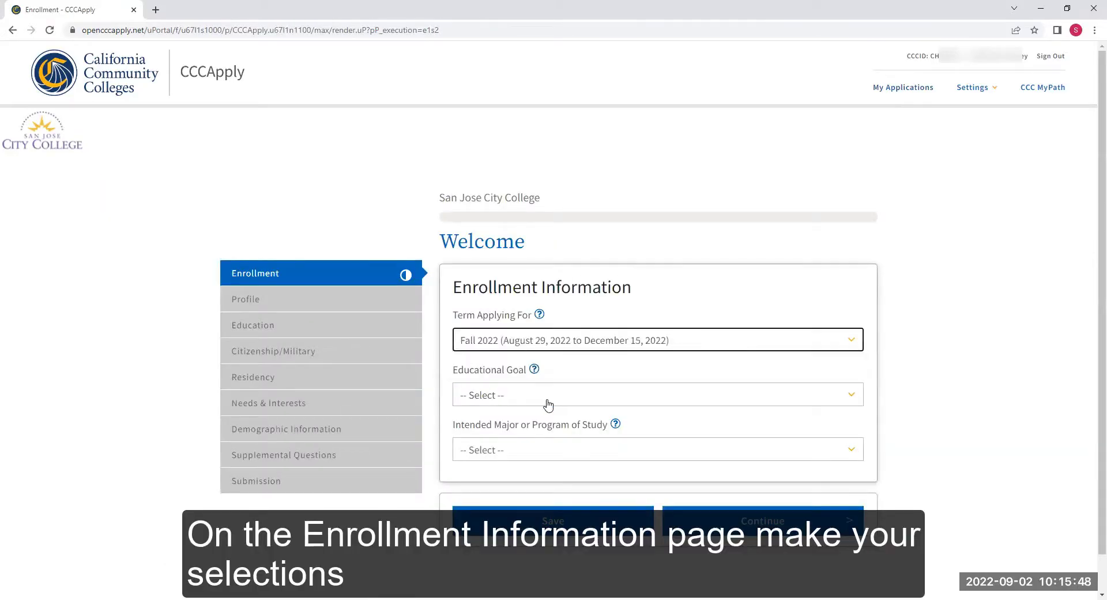
Step: Choose the associate-degree-and-transfer goal and Kinesiology AA-T CSU as the intended major
left_click(548, 403)
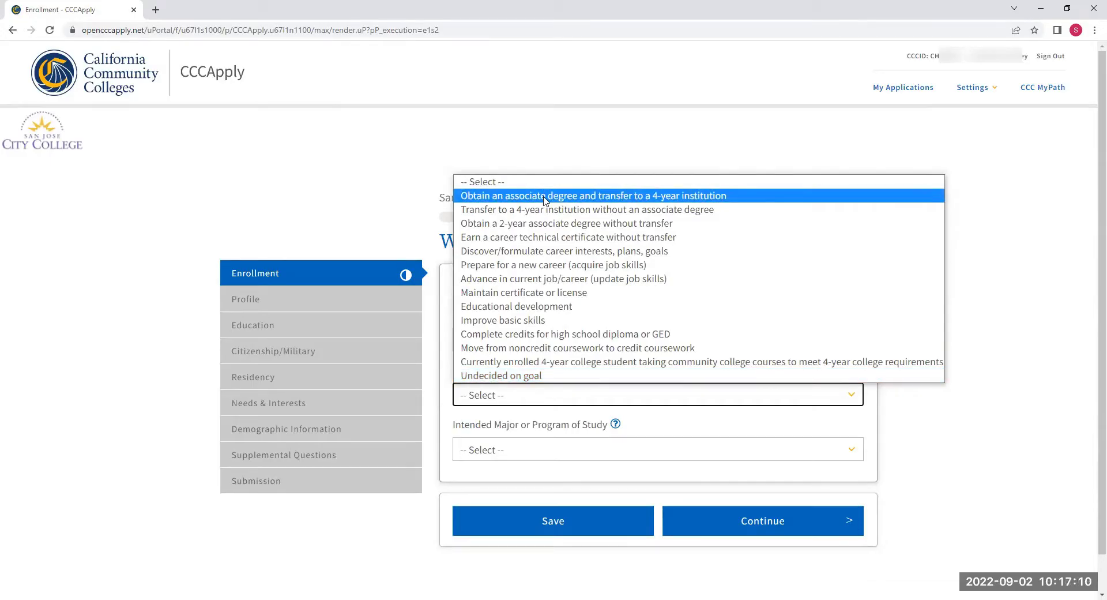
left_click(545, 197)
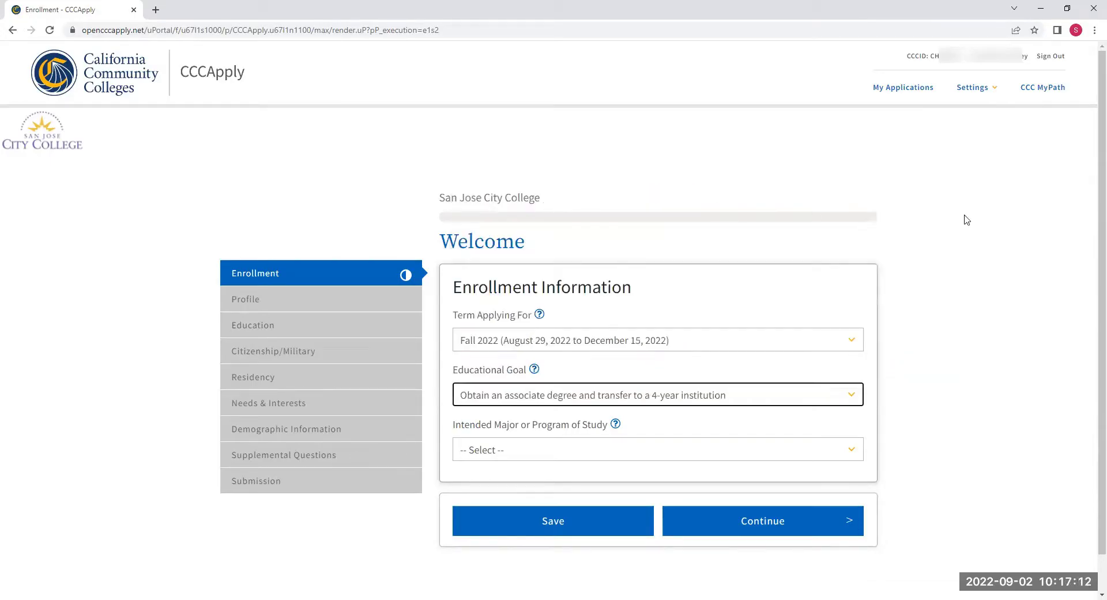
left_click(948, 212)
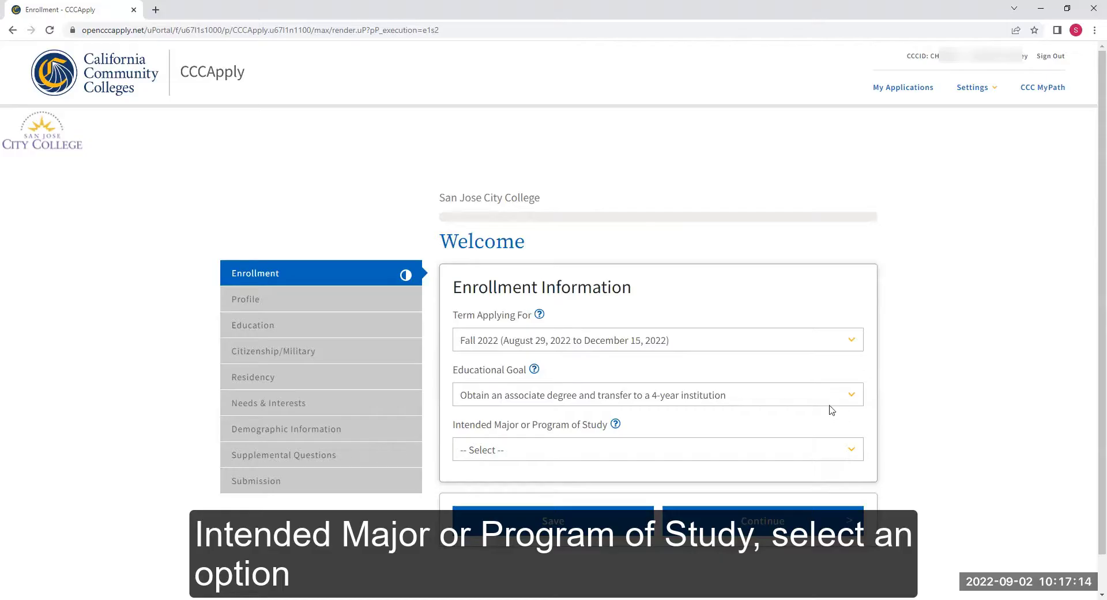
scroll(641, 395, "down", 1)
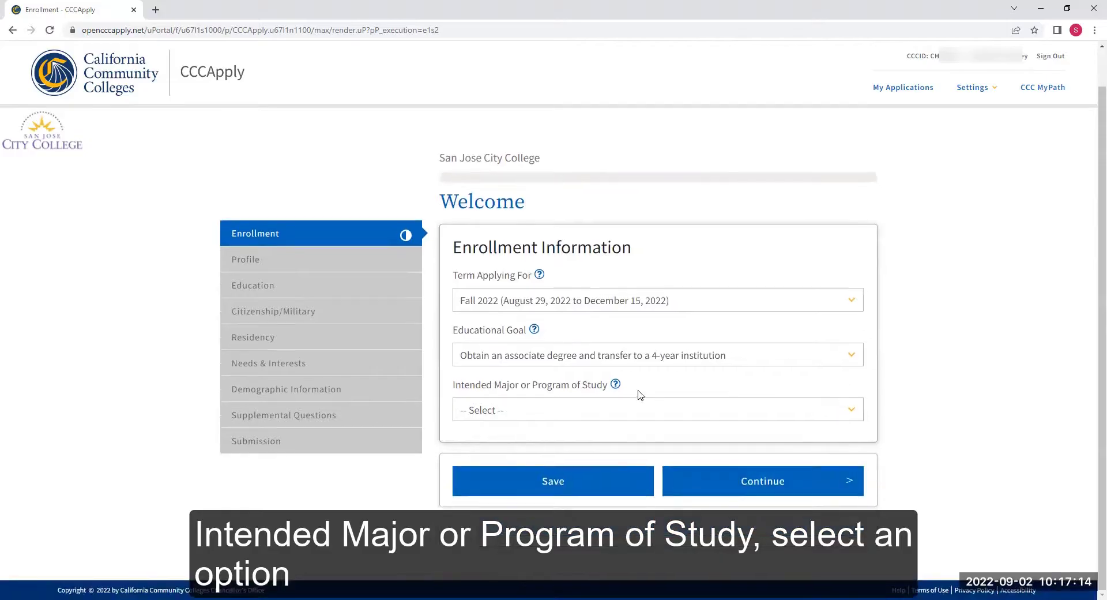
left_click(557, 410)
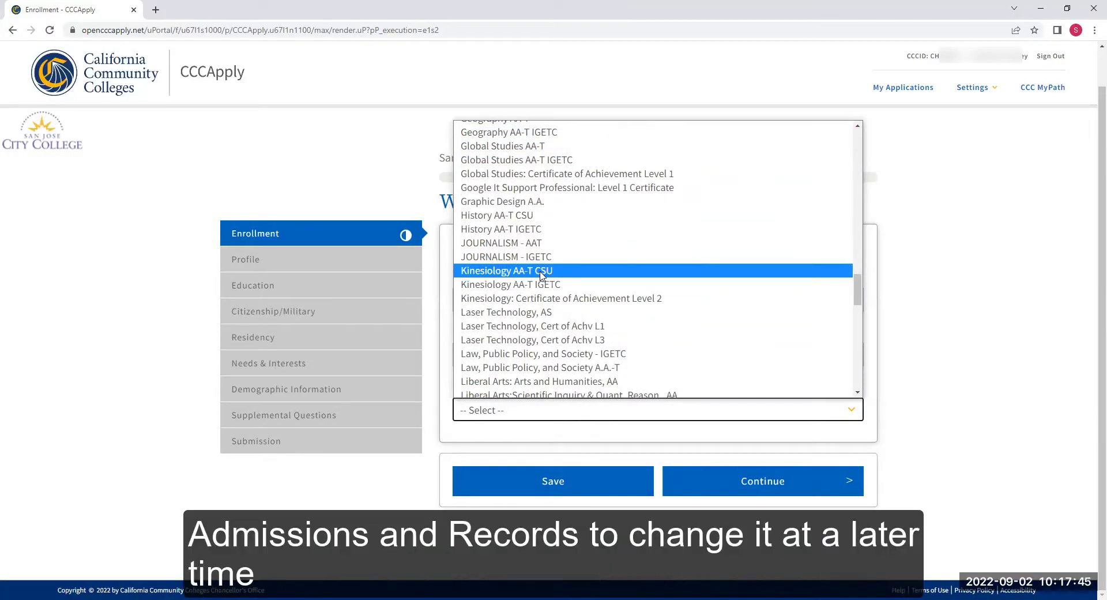
left_click(542, 271)
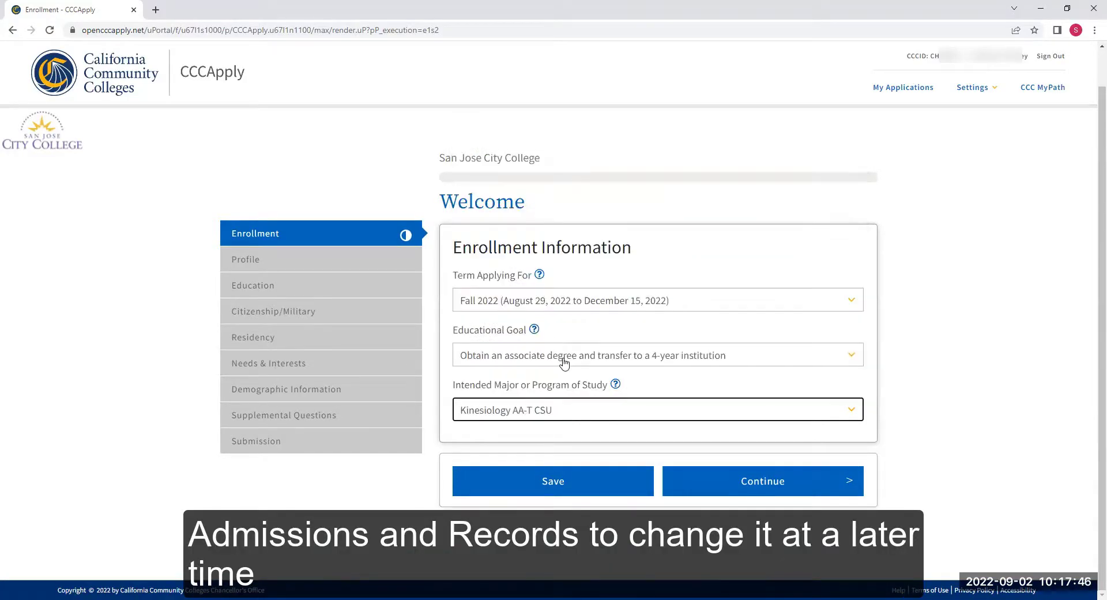
Step: Answer No to previous name, Yes with the SSN entered, mailing same as permanent, and save
left_click(755, 489)
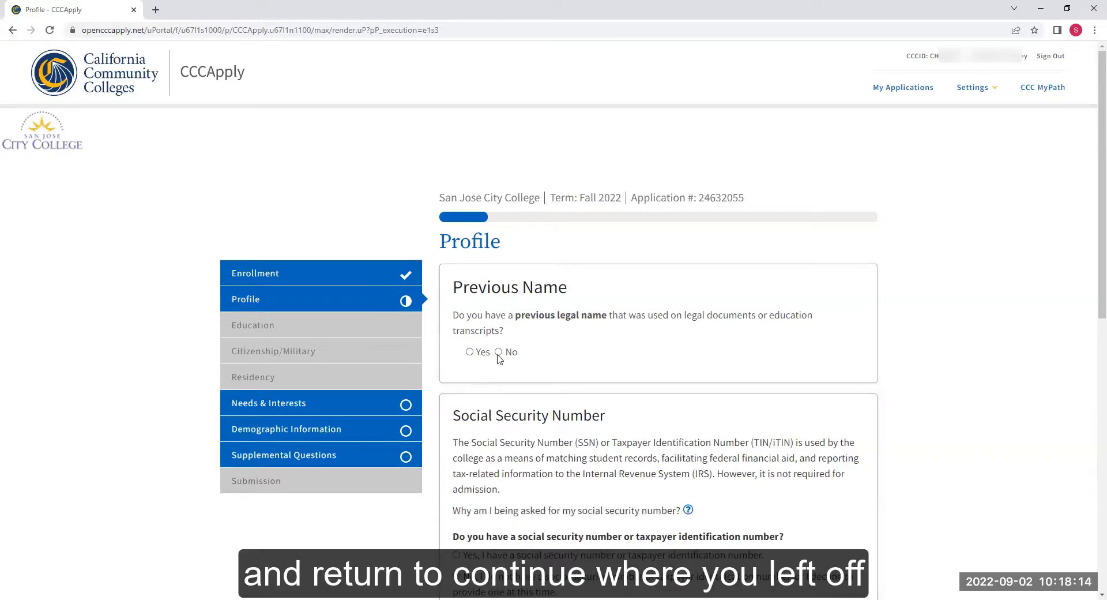
left_click(498, 352)
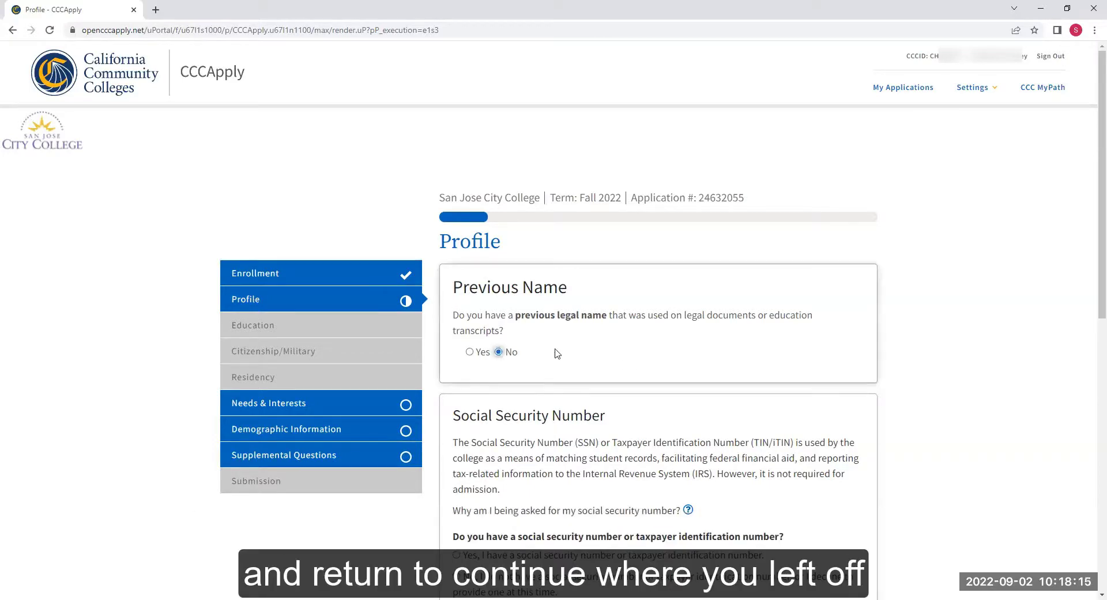
scroll(558, 354, "down", 2)
scroll(507, 306, "down", 1)
left_click(456, 381)
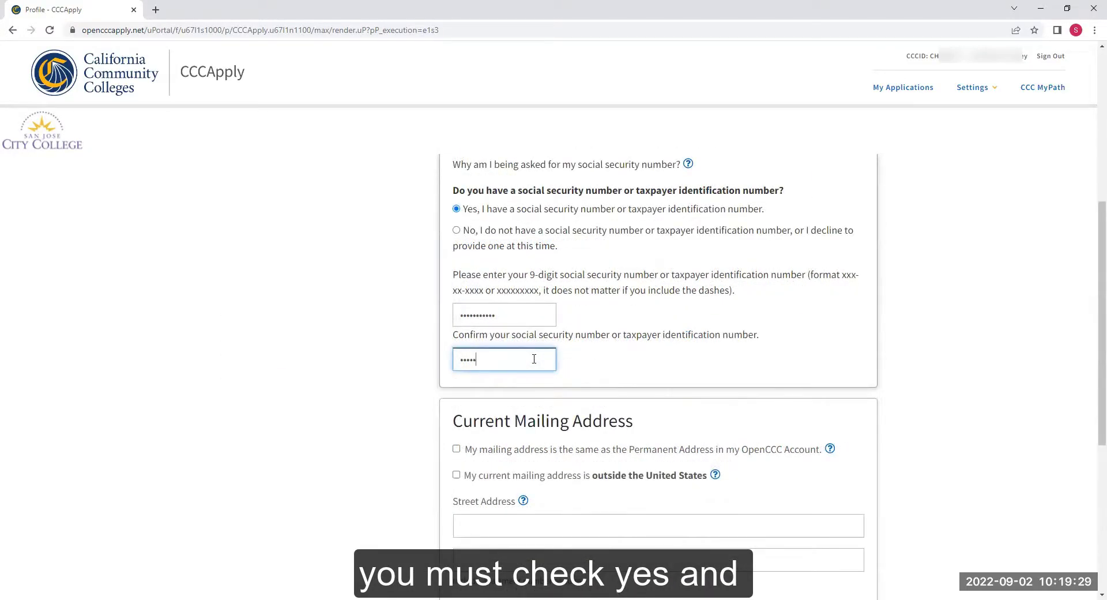
type("•")
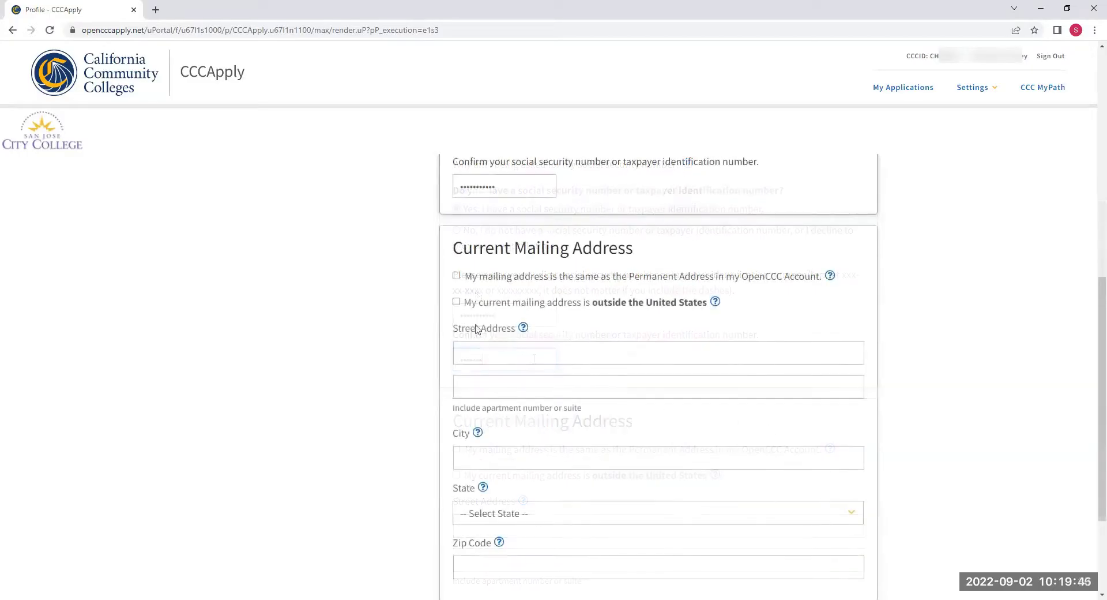
left_click(457, 277)
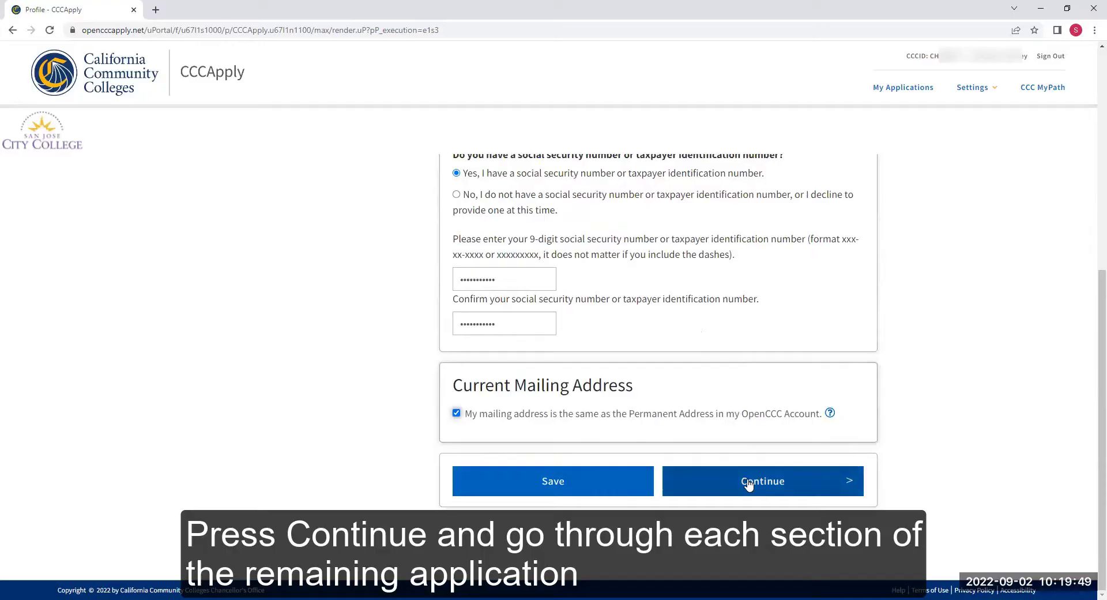
left_click(749, 482)
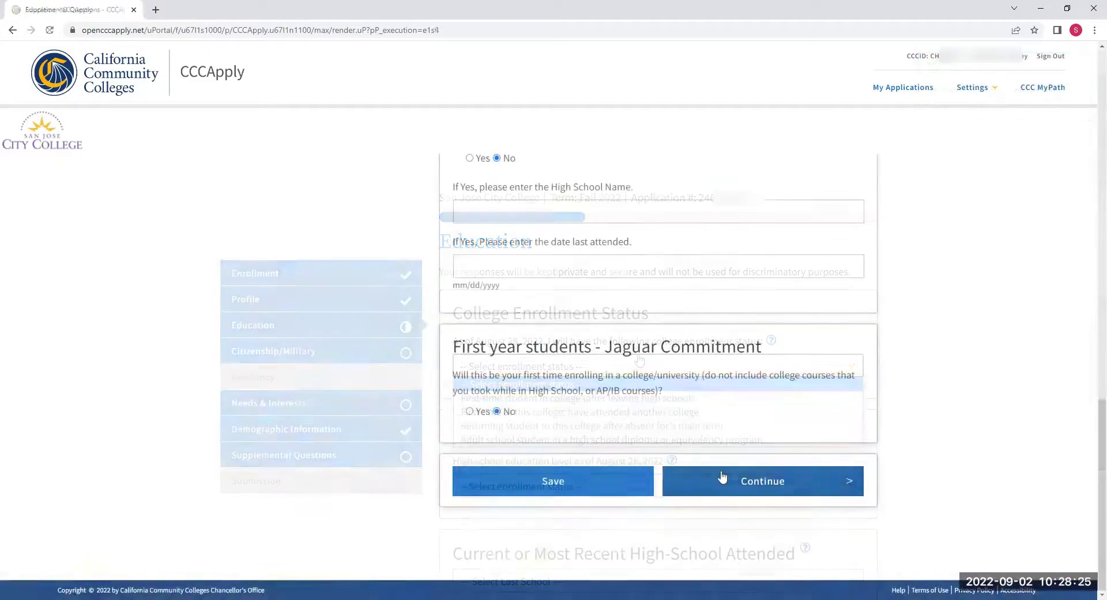
Step: Review the application, consent to information release, accept both declarations, and submit
left_click(723, 477)
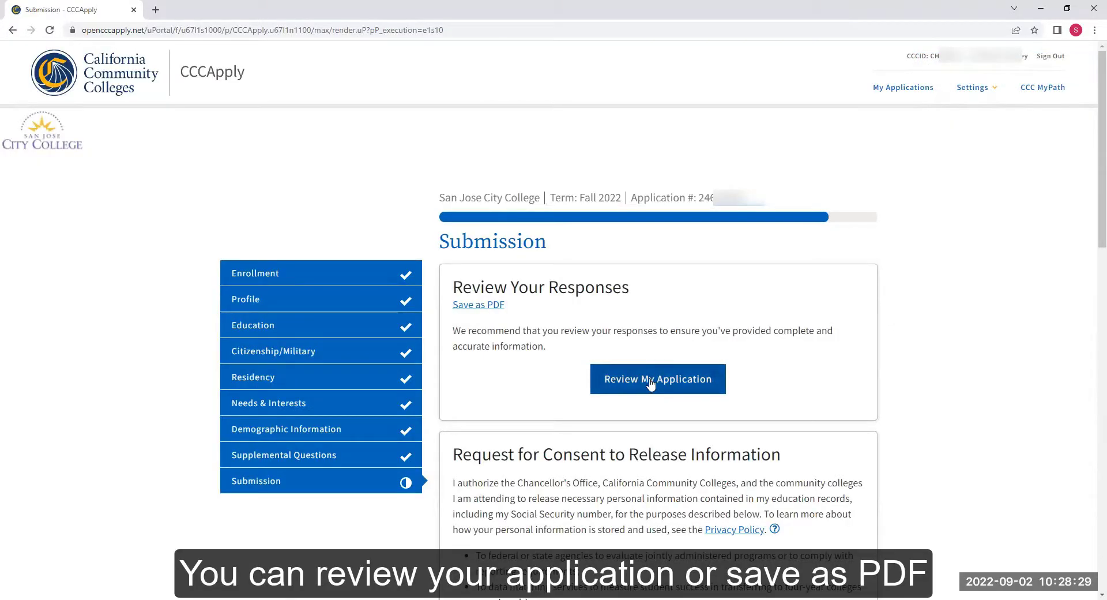
left_click(497, 306)
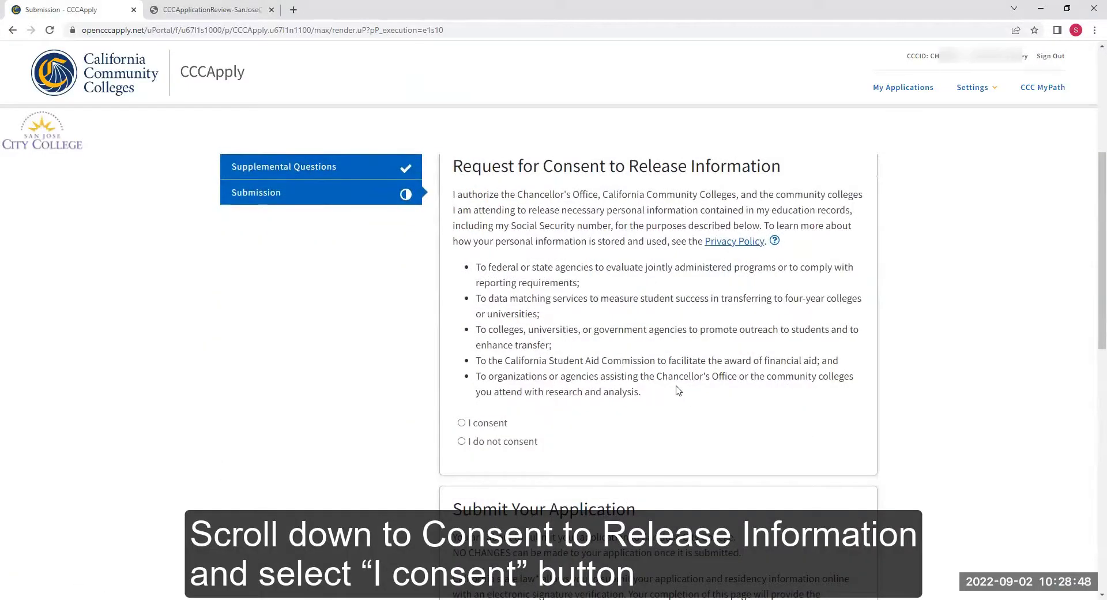
left_click(461, 424)
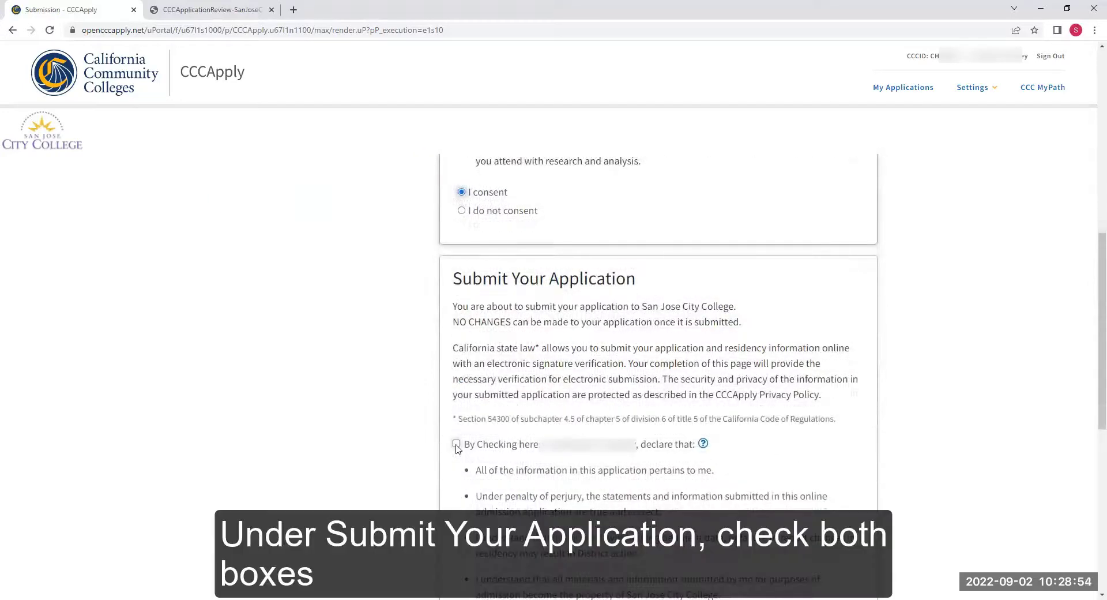
left_click(456, 444)
scroll(570, 432, "down", 4)
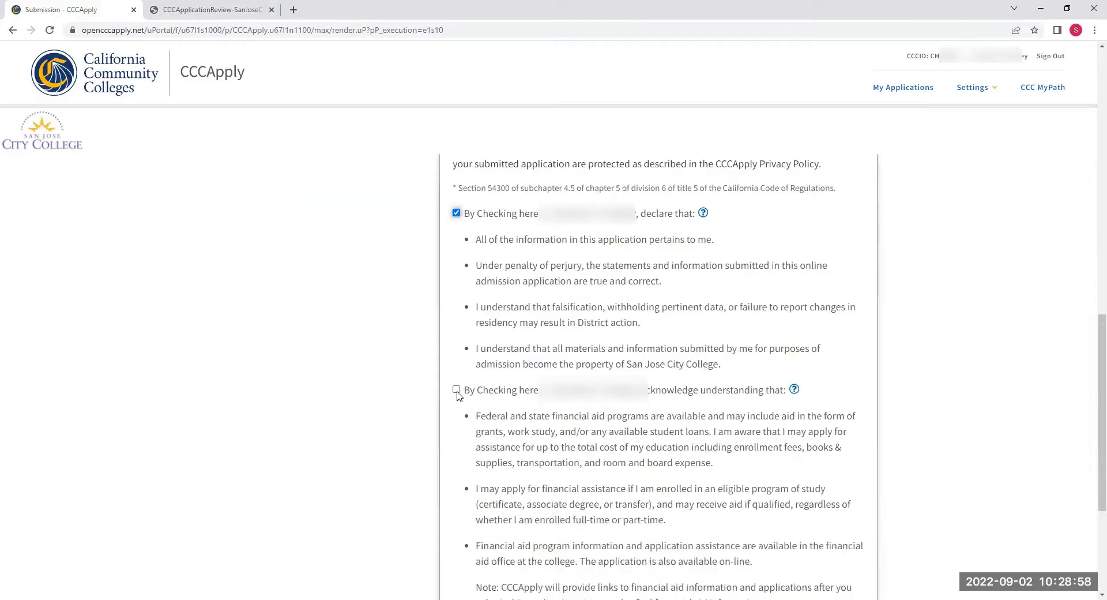
left_click(456, 389)
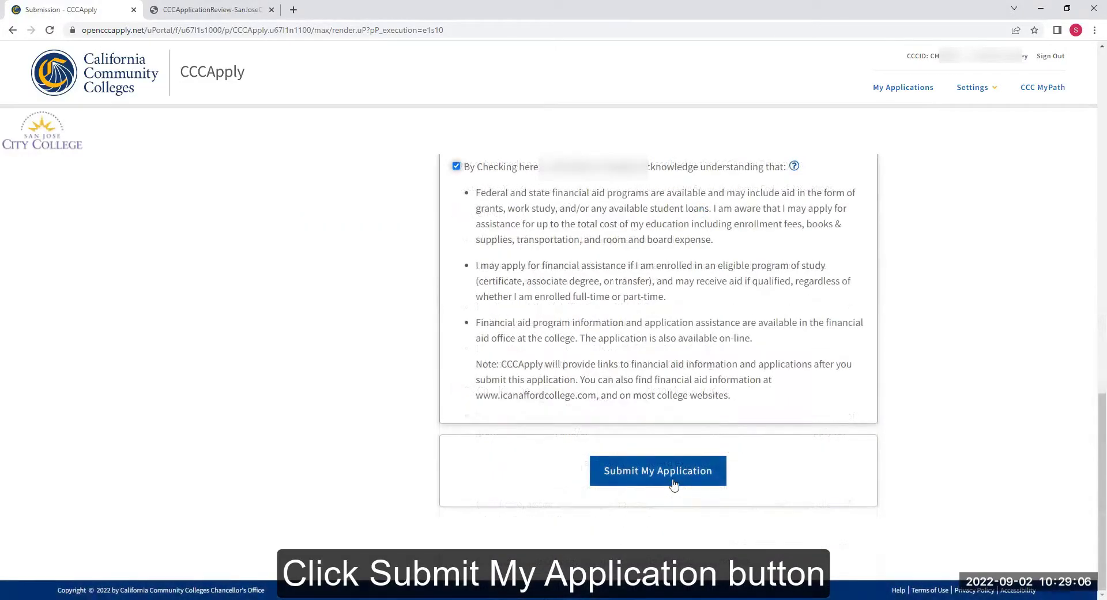
left_click(674, 483)
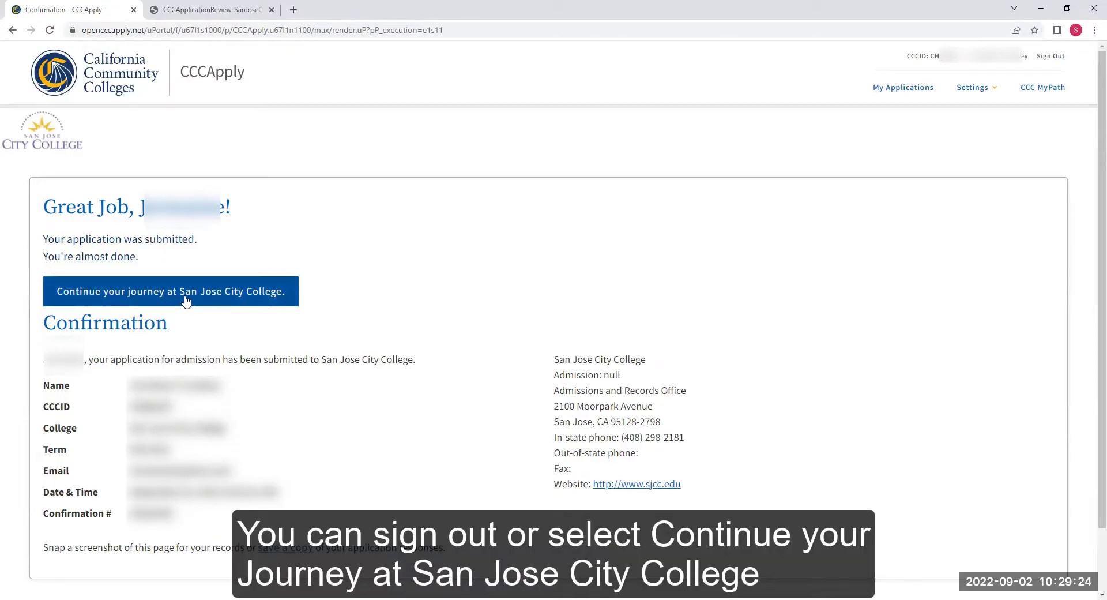
Step: Continue from the Confirmation page to San Jose City College's MyPath
left_click(186, 292)
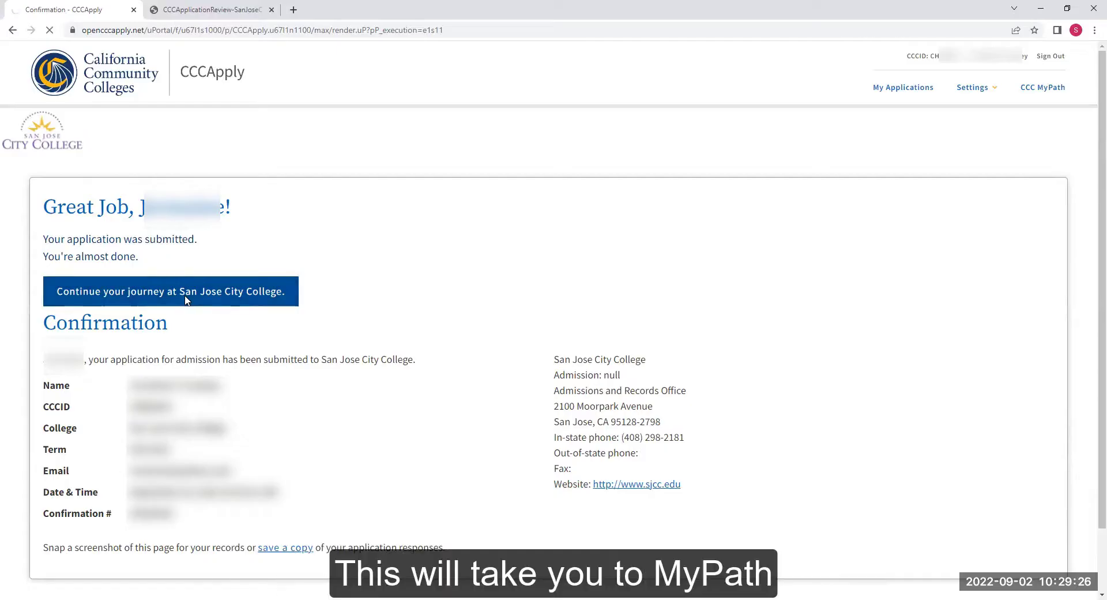